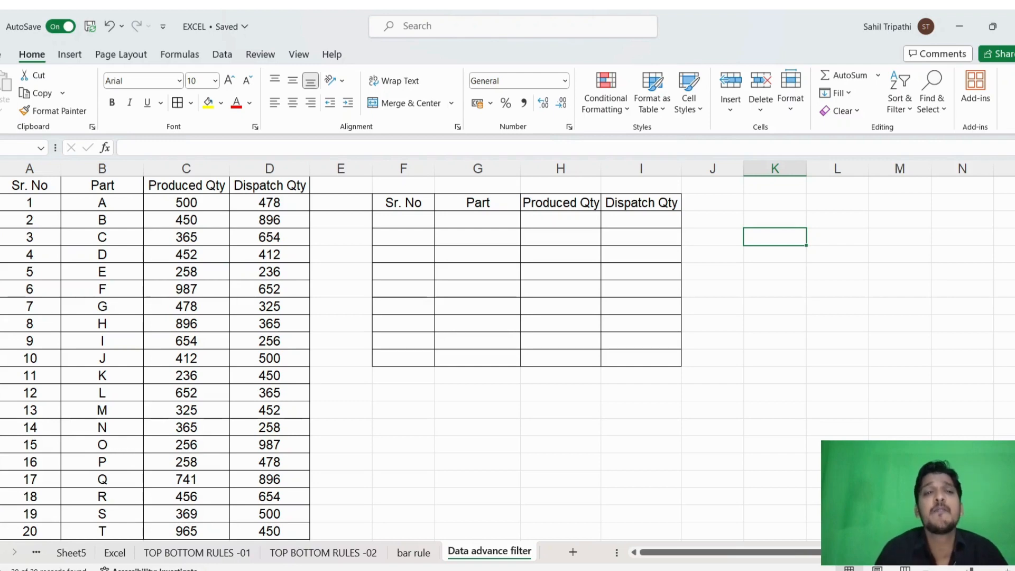
- Examine the source table, its Part column, and the header row of the empty result table
click(515, 345)
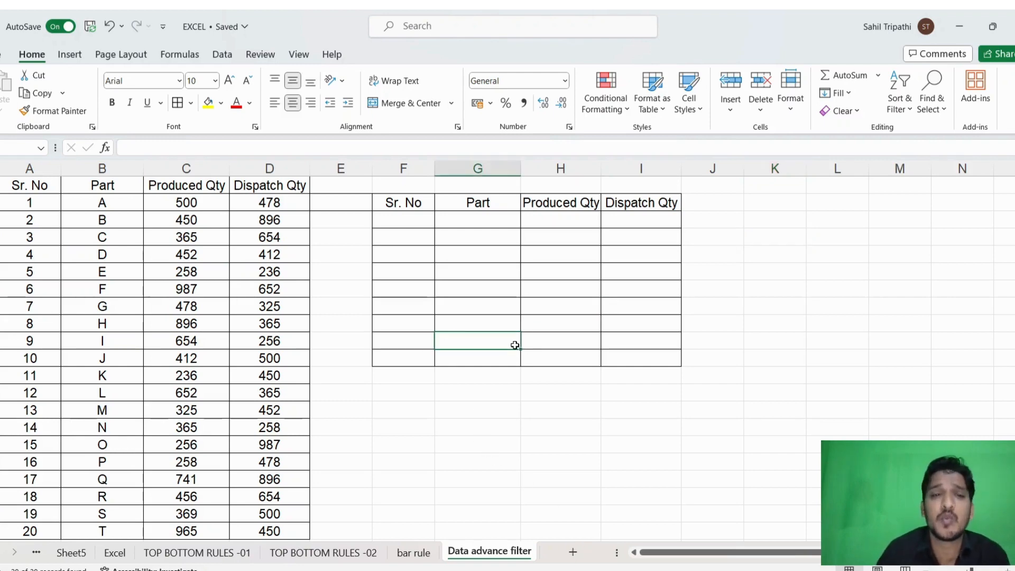
click(510, 424)
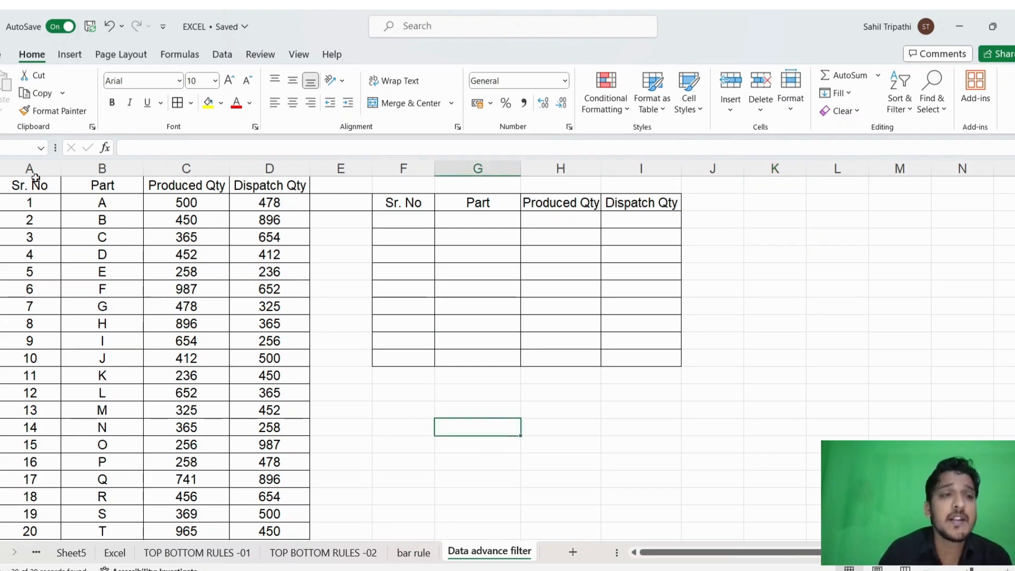
drag(48, 186, 286, 525)
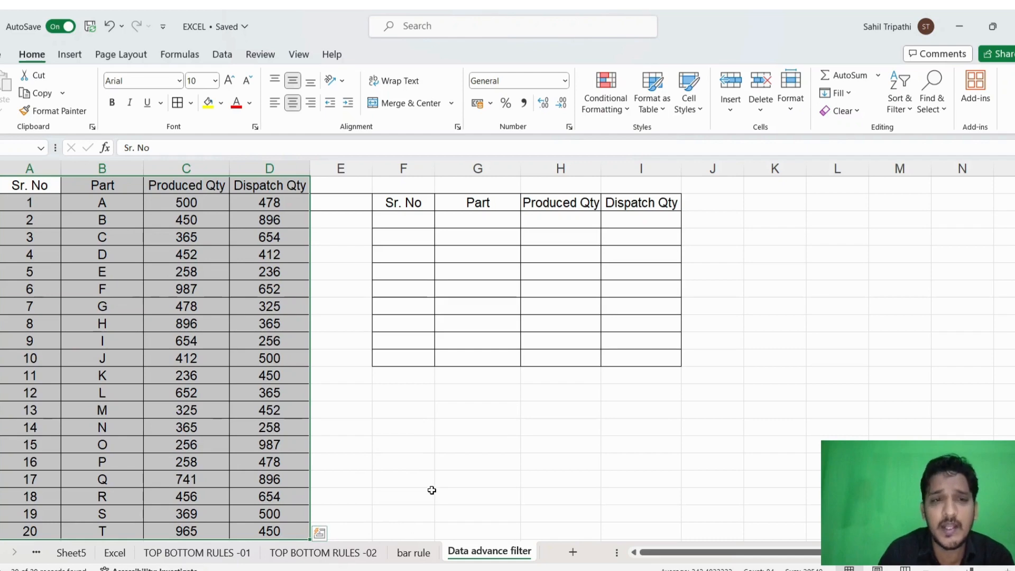
click(399, 202)
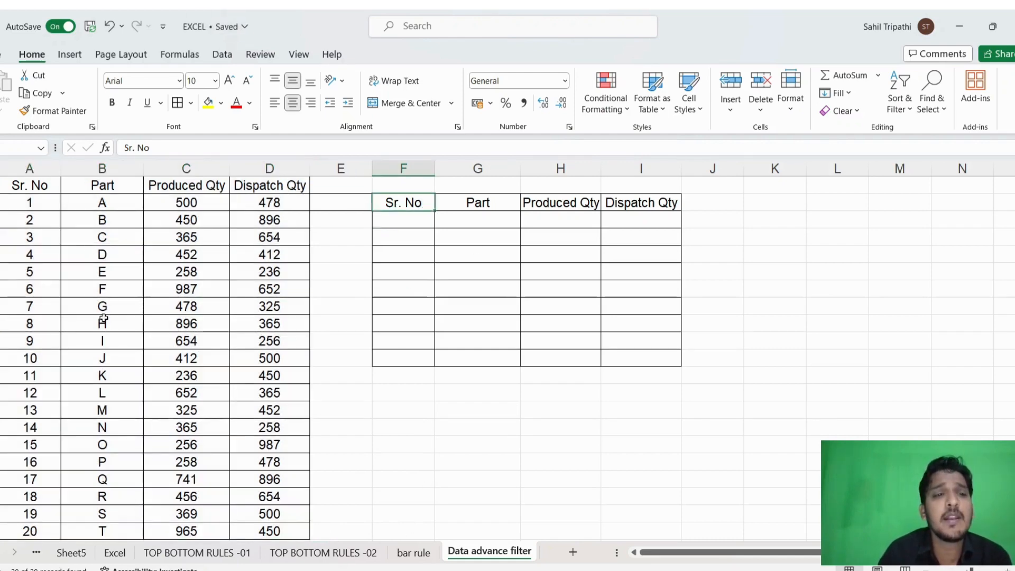
drag(104, 318, 104, 445)
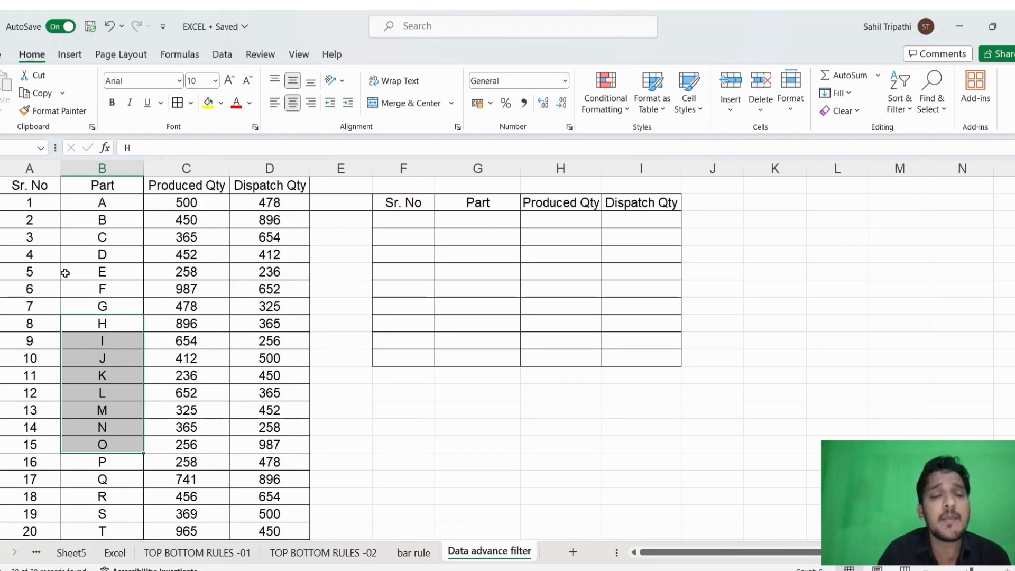
drag(106, 196, 106, 426)
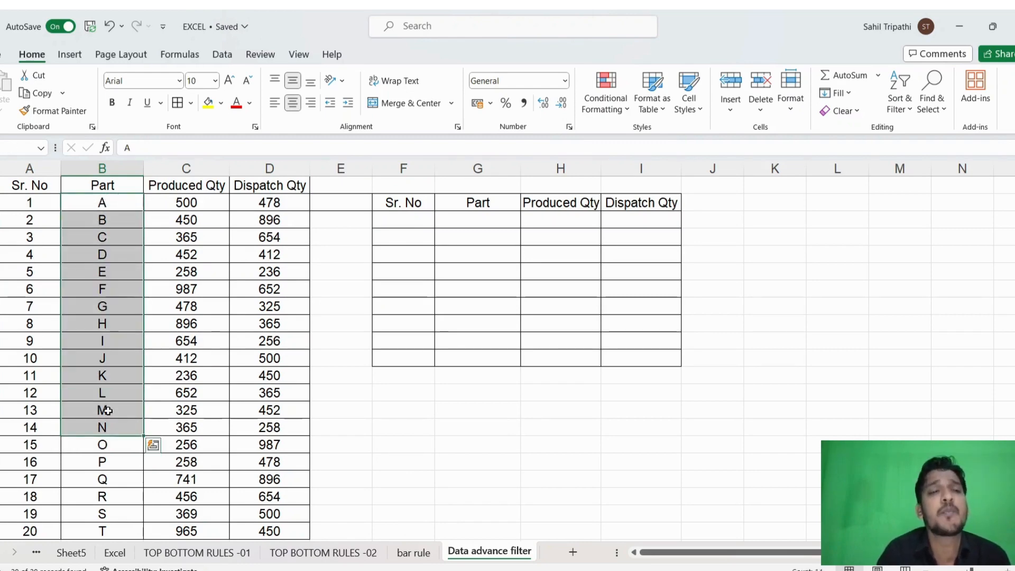
drag(102, 202, 105, 425)
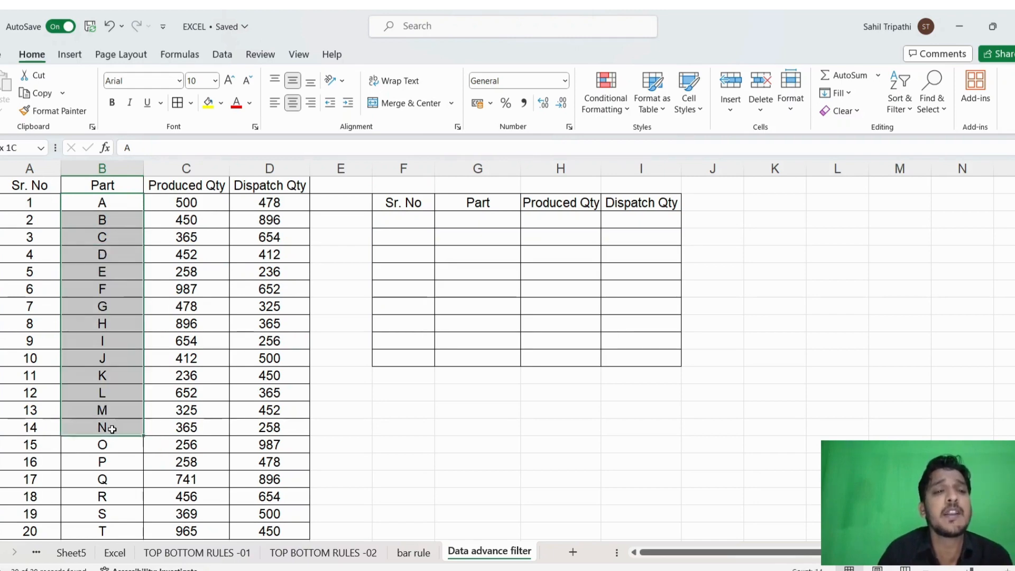
click(118, 201)
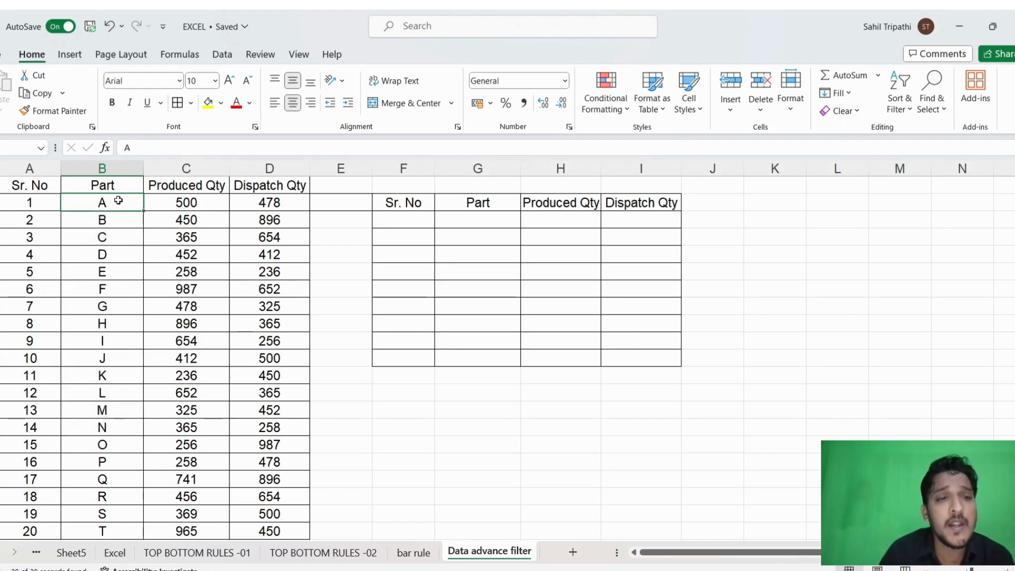
drag(113, 199, 99, 306)
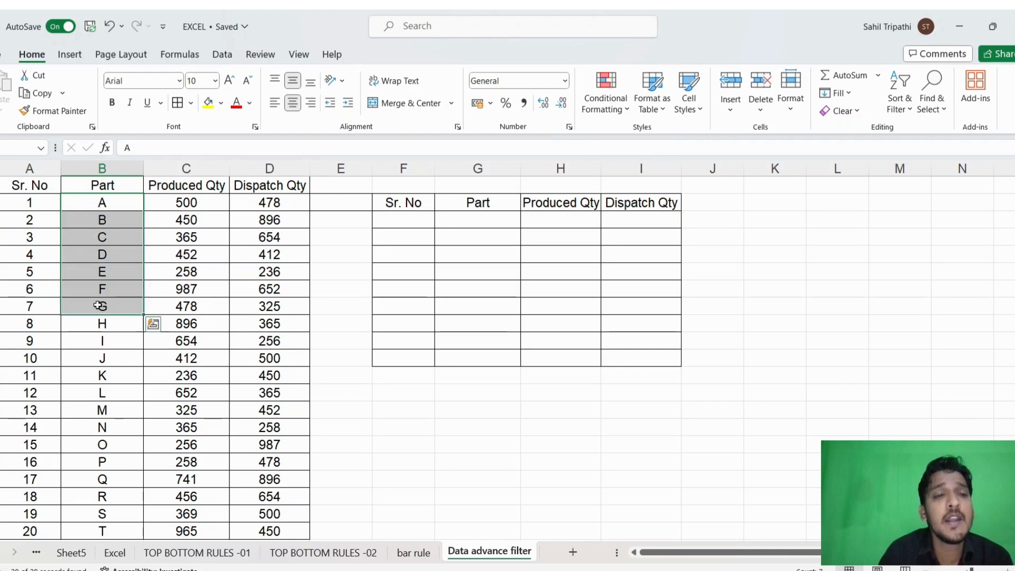
- Copy parts G through N from the source table into the Part column of the second table, starting at G3
click(99, 305)
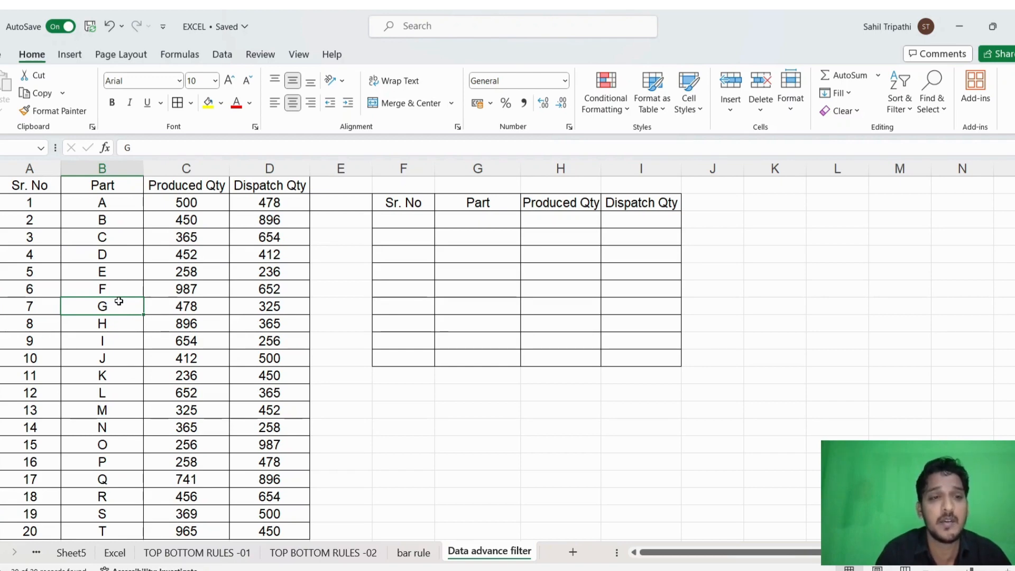
drag(118, 301, 110, 384)
key(ctrl+c)
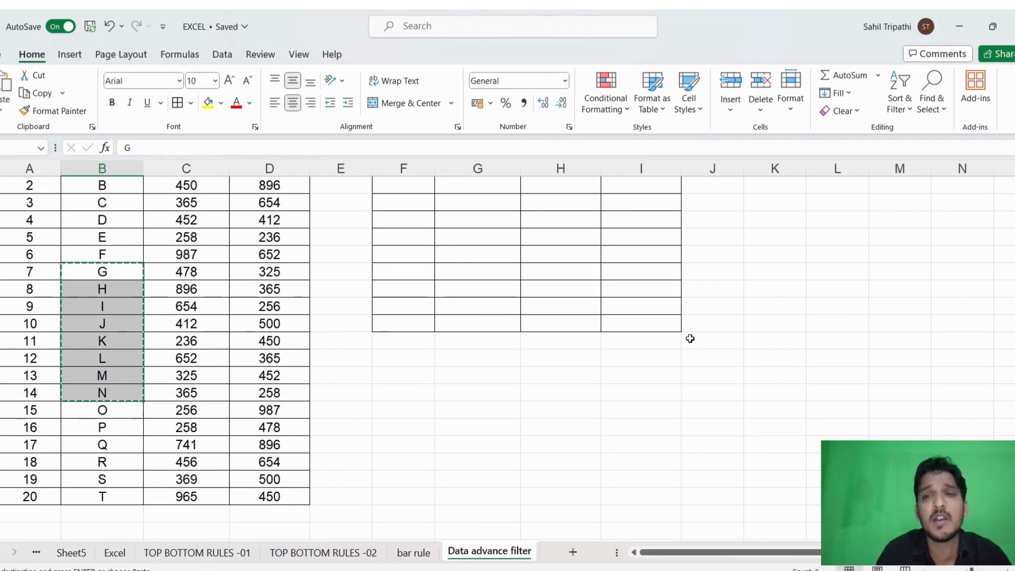
scroll(597, 227, up, 1)
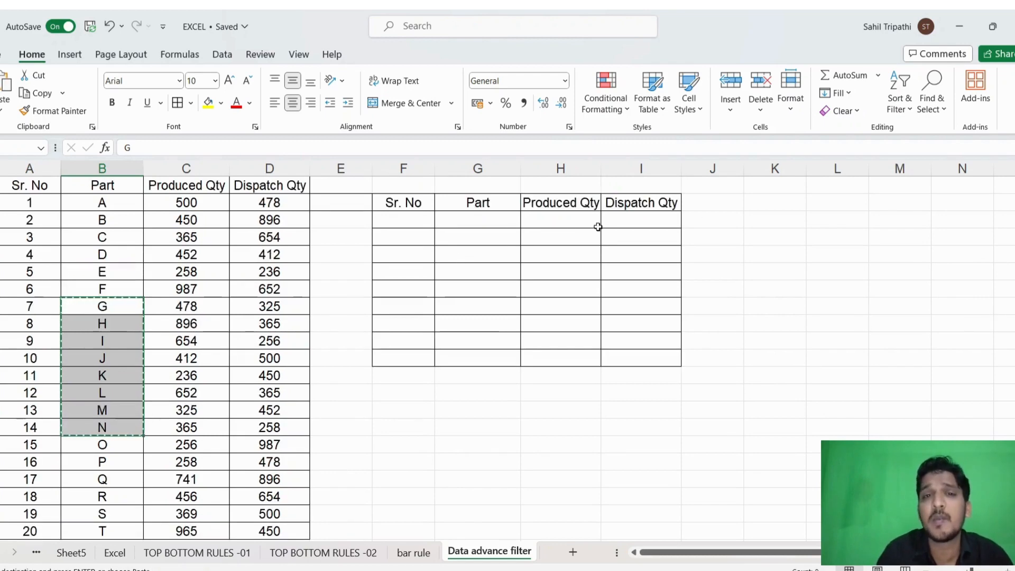
click(489, 219)
key(ctrl+v)
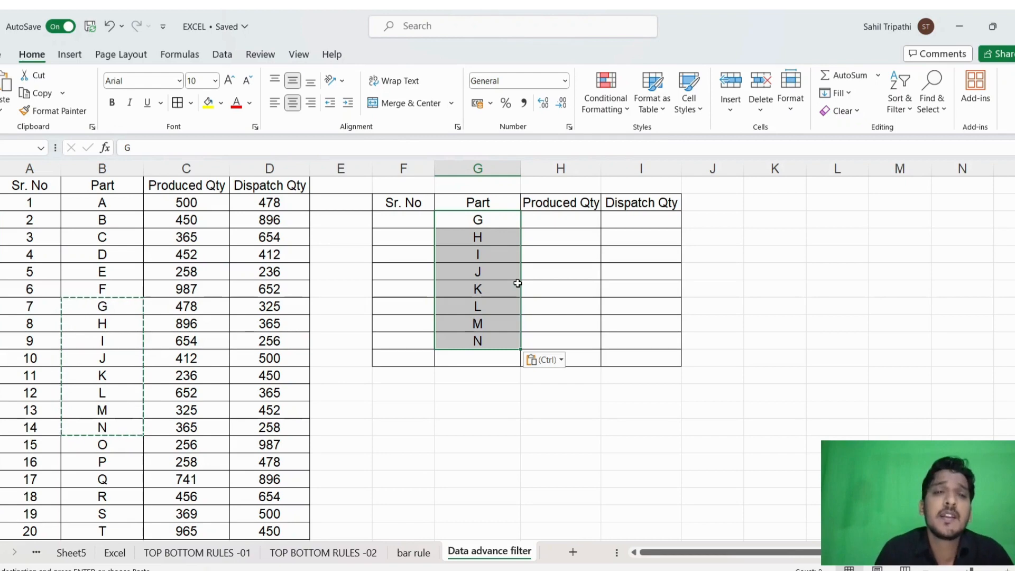
click(555, 207)
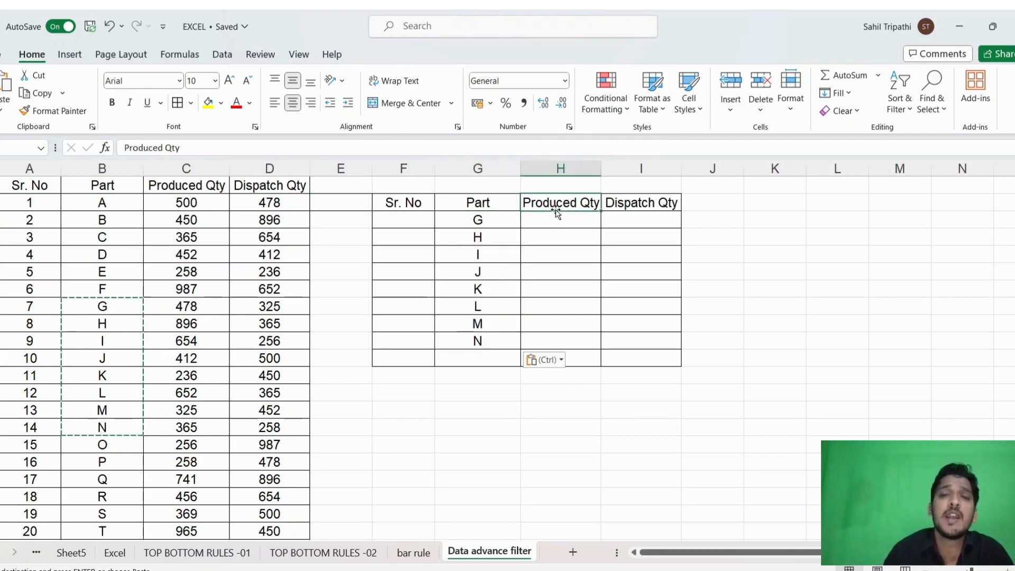
click(640, 199)
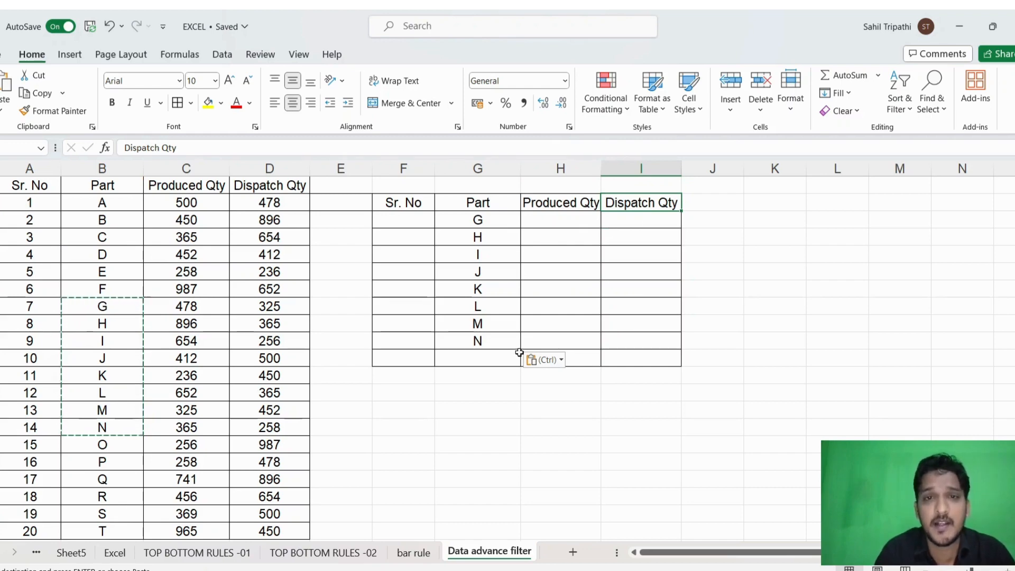
click(538, 265)
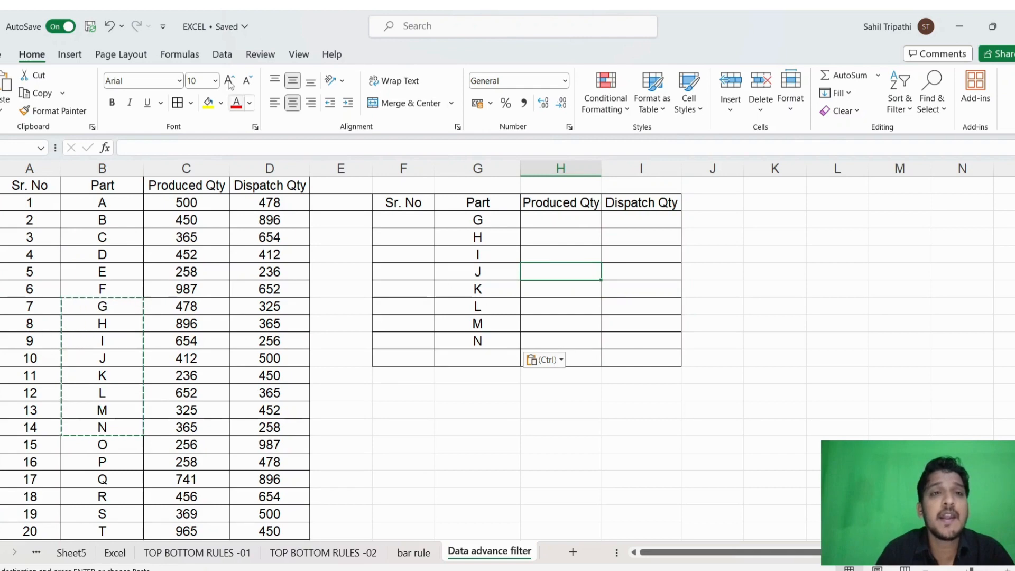
- Start an Advanced Filter and set its action to copy the results to another location
click(219, 55)
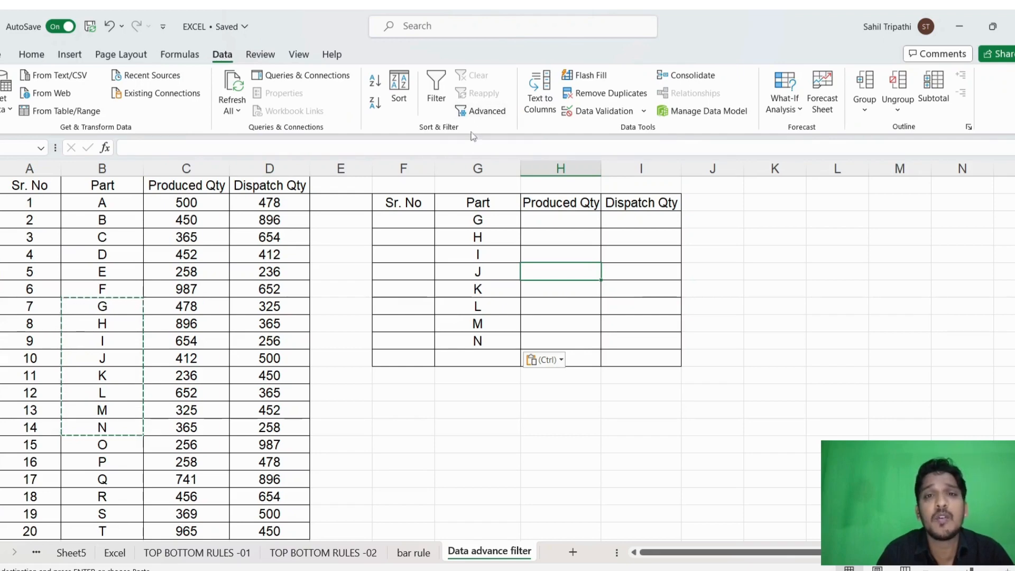
click(482, 112)
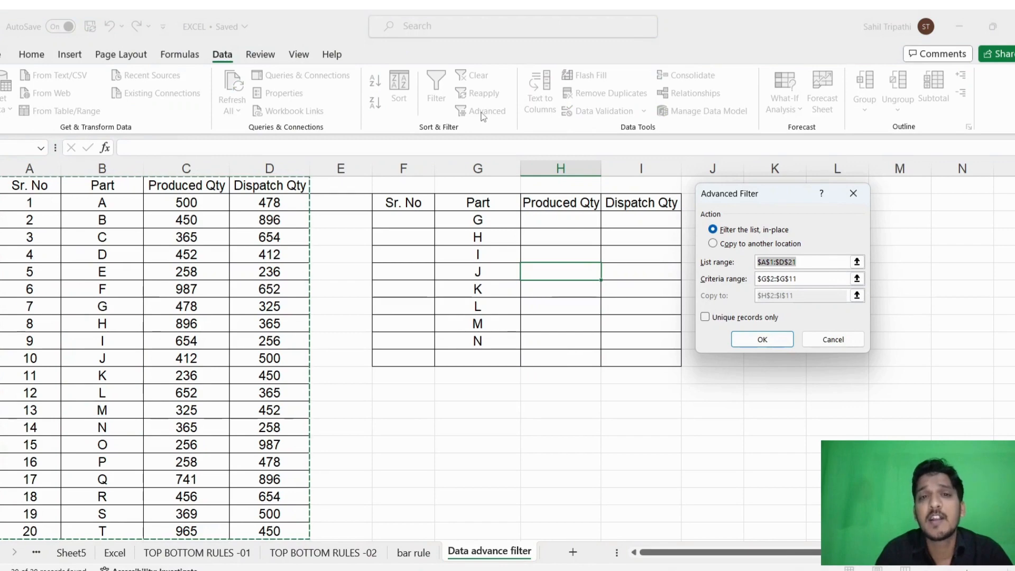
drag(781, 198, 747, 185)
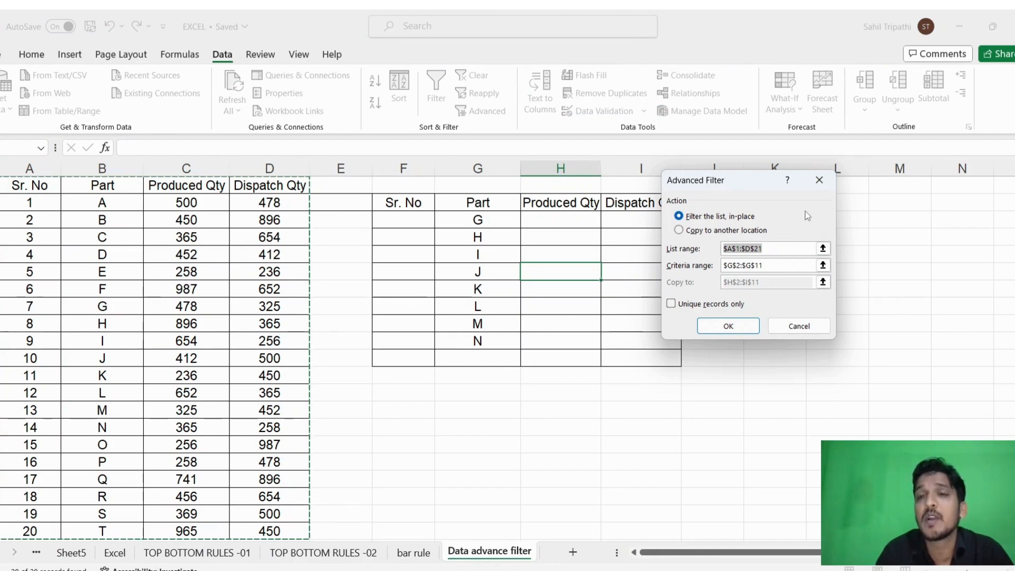
click(679, 230)
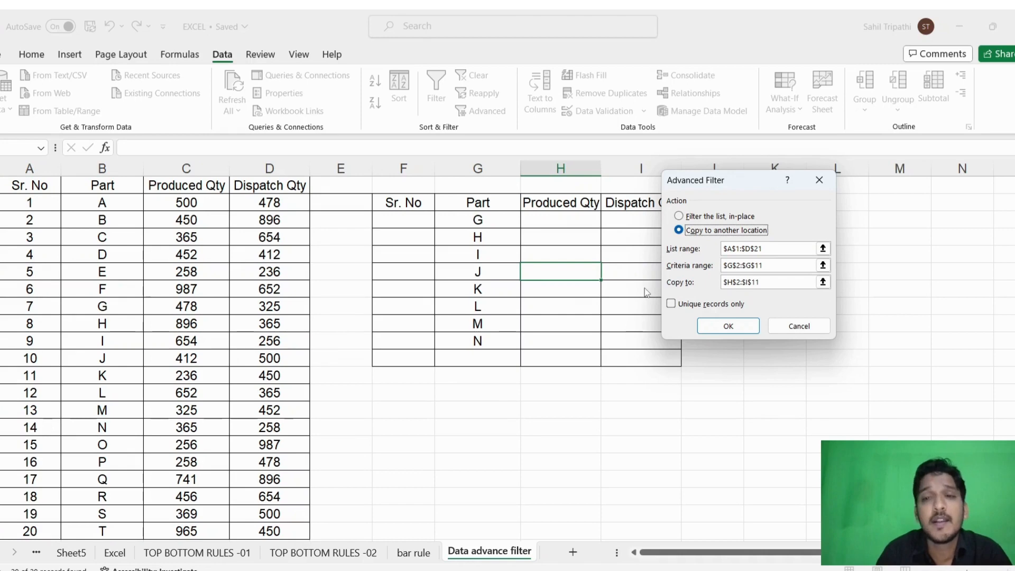
- Clear the existing list, criteria and copy-to ranges in the Advanced Filter
drag(811, 248, 669, 254)
key(BackSpace)
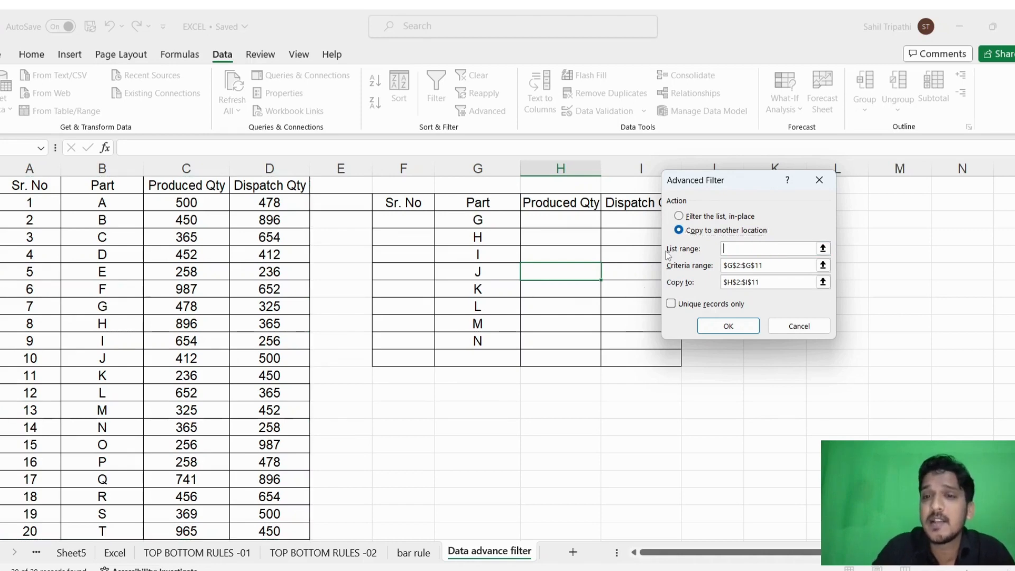
drag(777, 264, 705, 267)
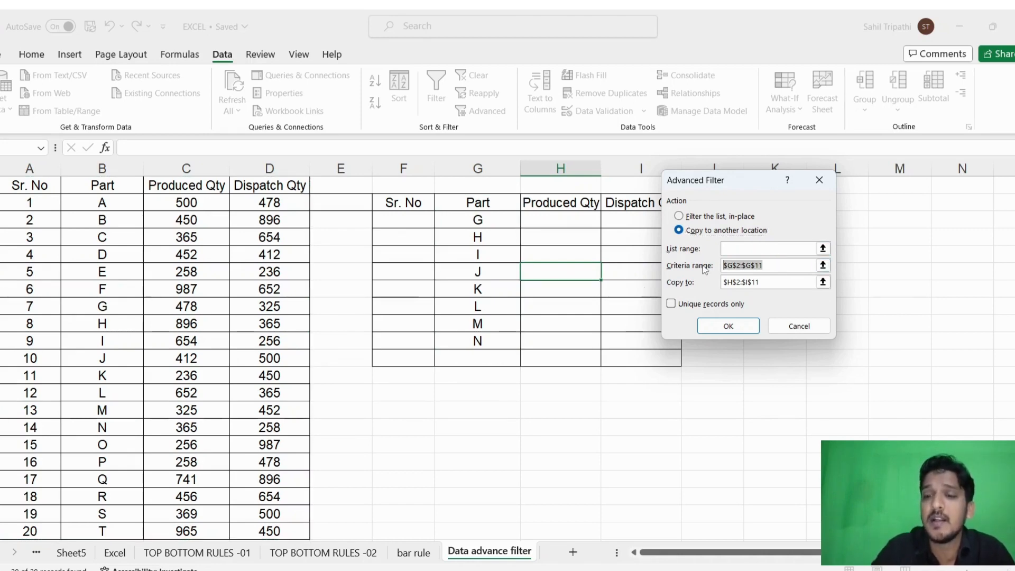
key(BackSpace)
click(768, 280)
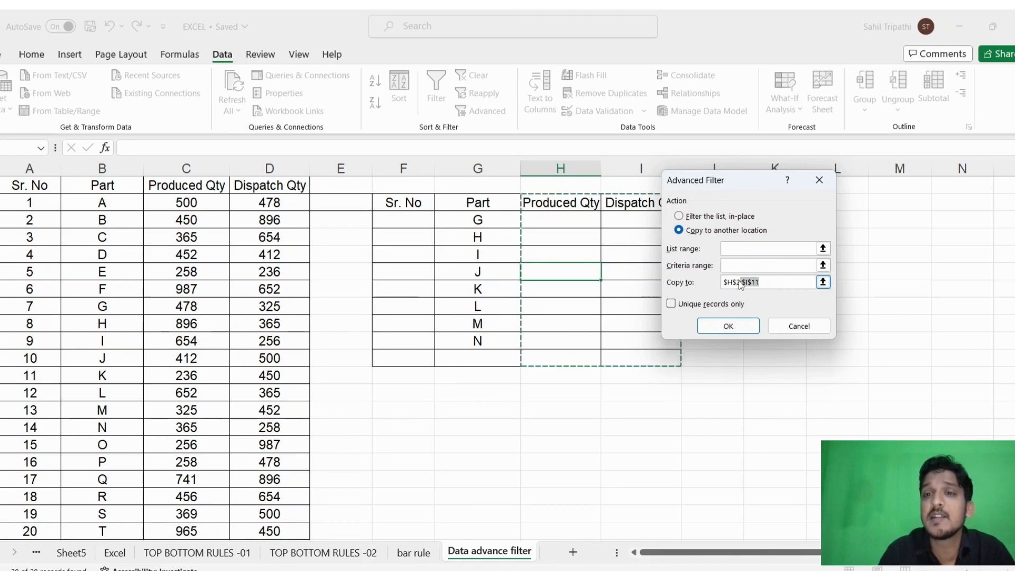
drag(761, 282, 719, 285)
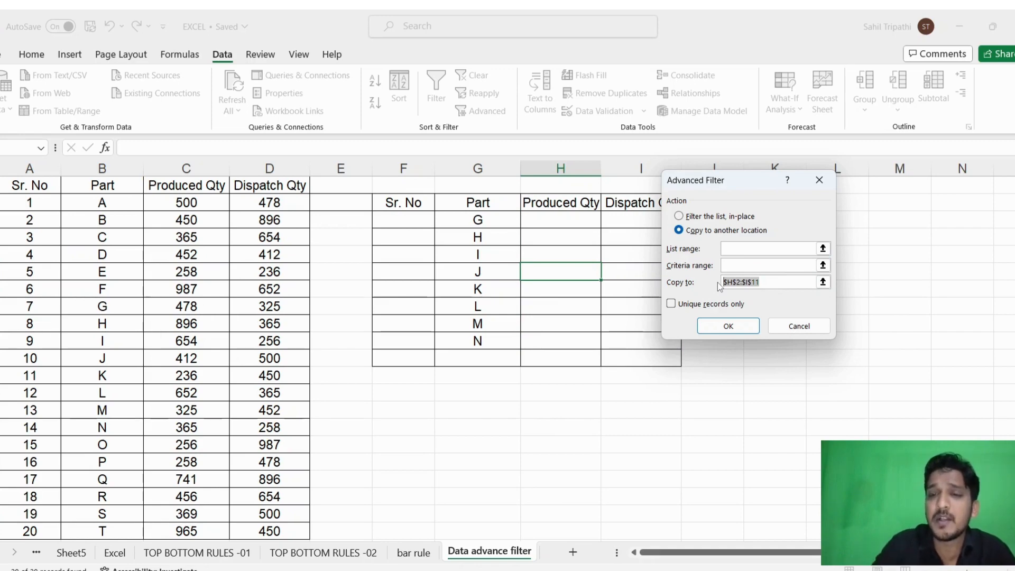
key(BackSpace)
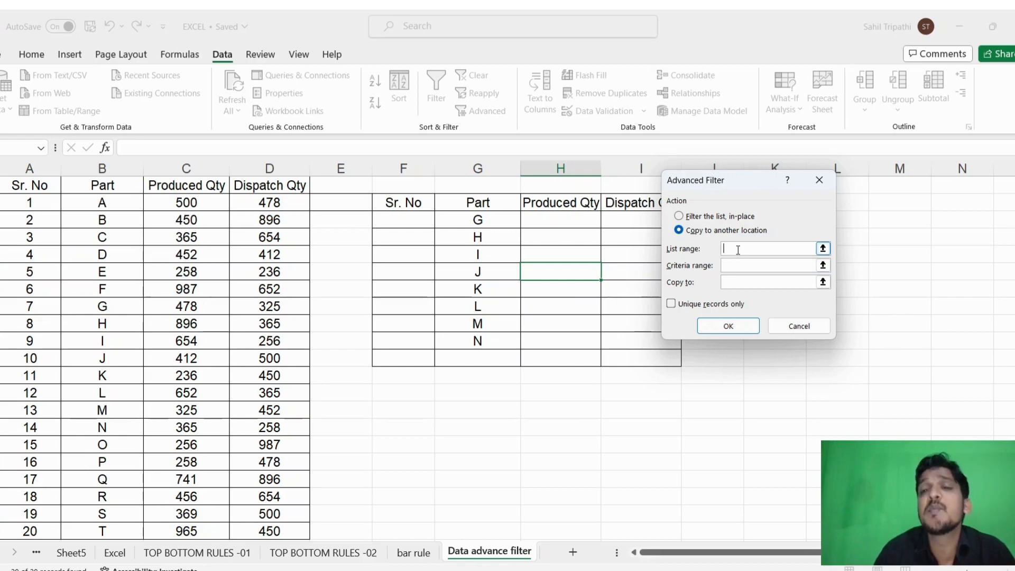
- Set the Advanced Filter's list range to $A$1:$D$21 and its criteria range to $G$2:$G$10
click(742, 248)
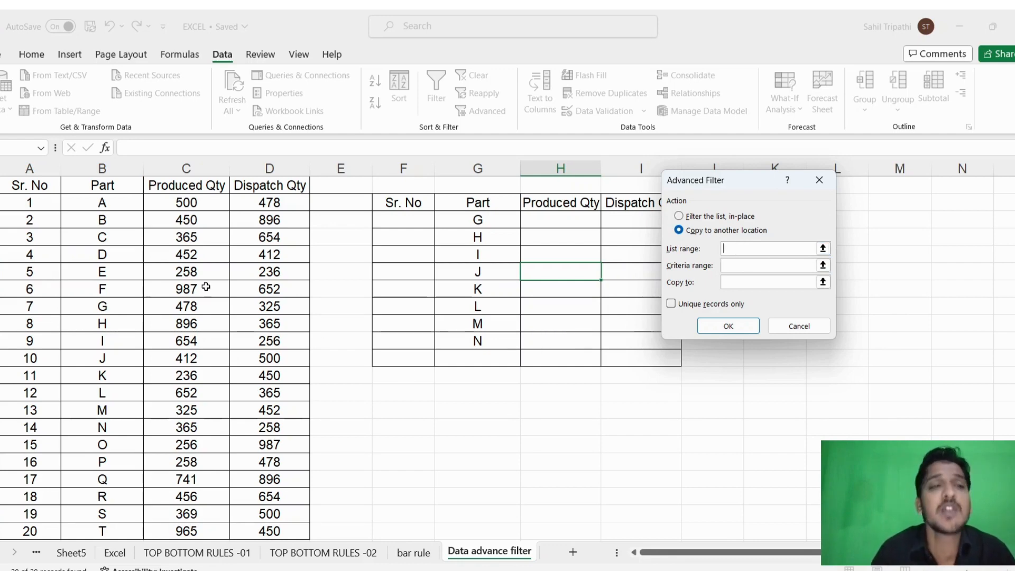
drag(24, 182, 281, 484)
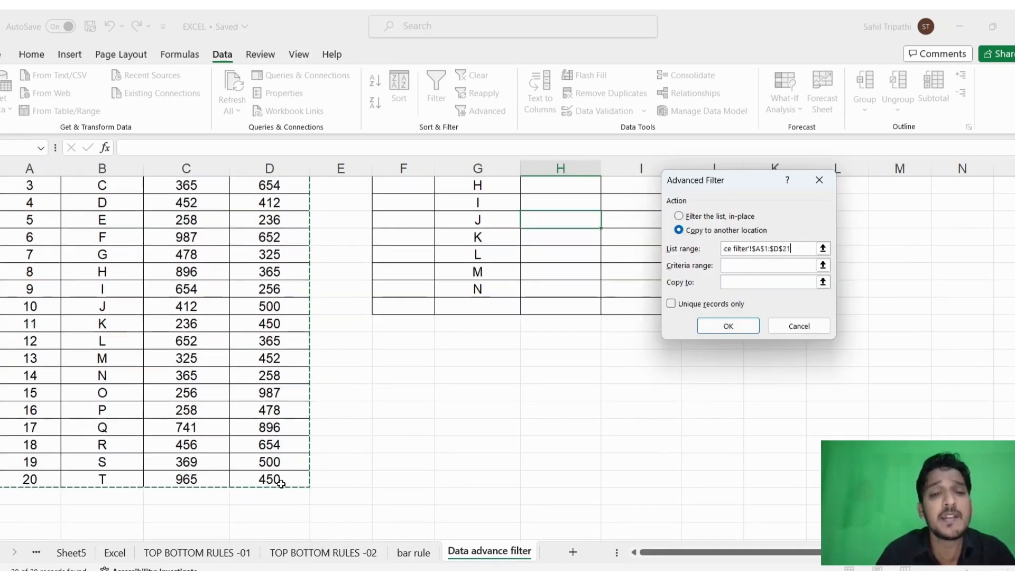
scroll(304, 476, up, 3)
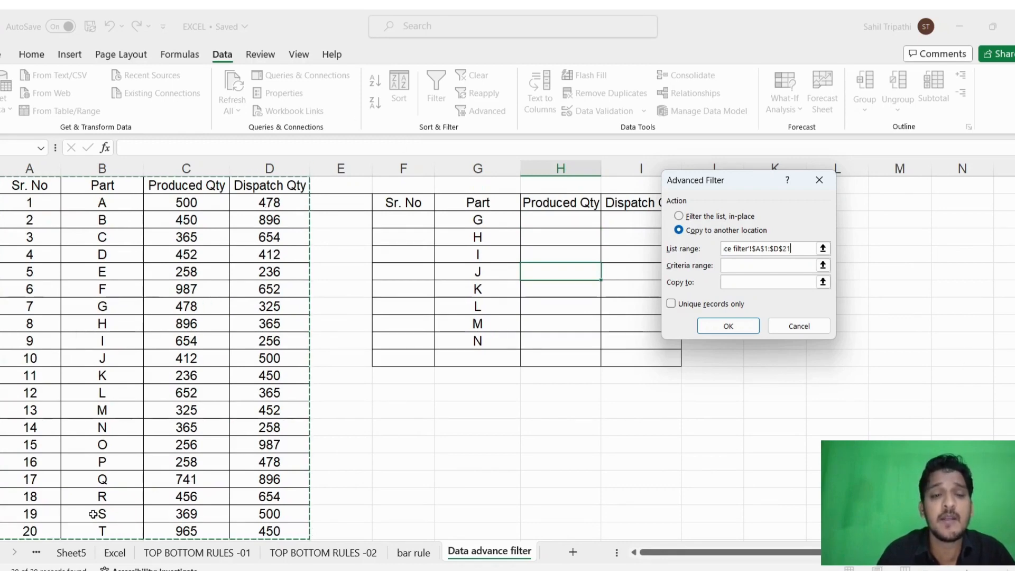
click(760, 266)
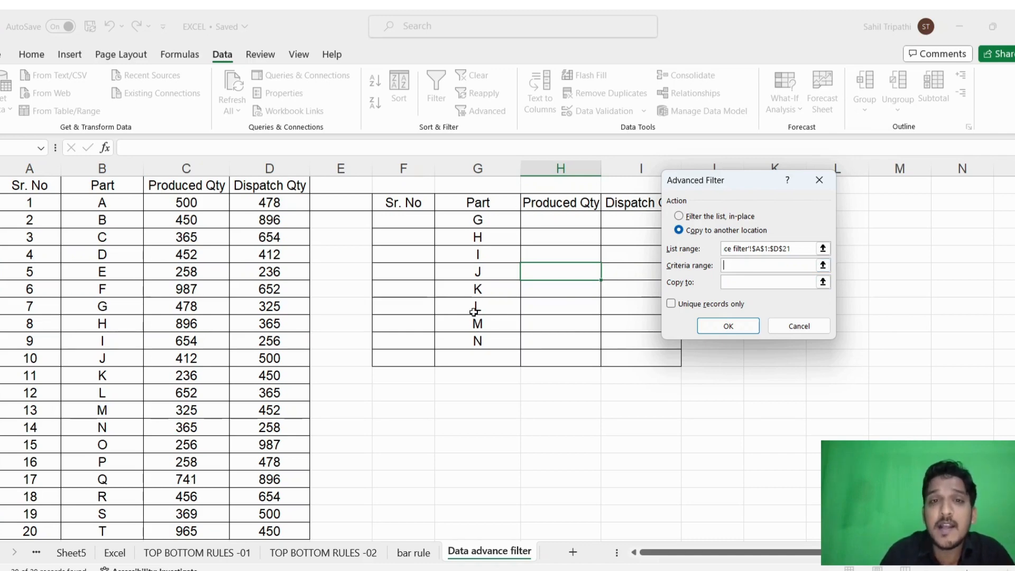
drag(489, 216, 489, 344)
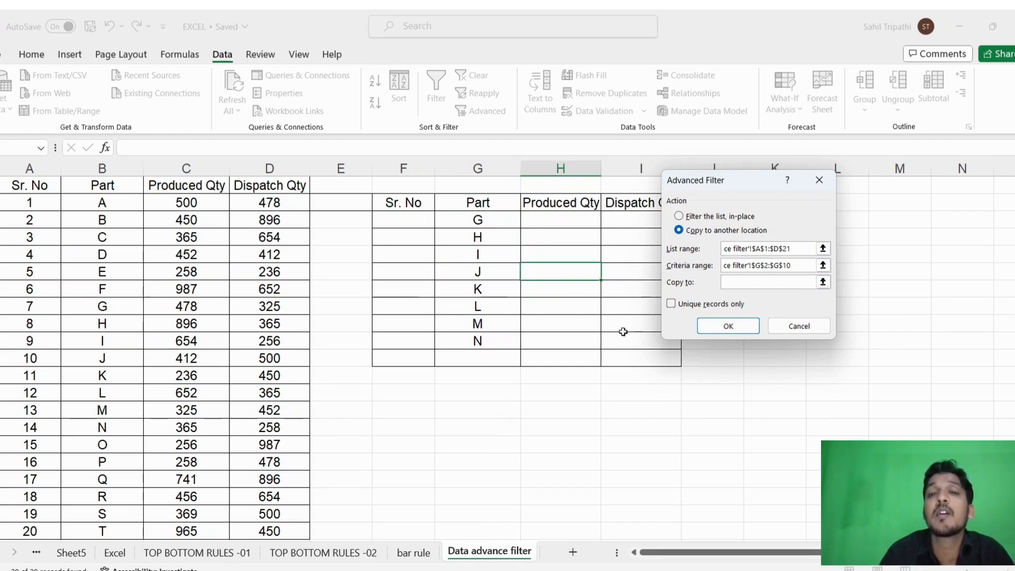
- Set the copy-to range to $H$2:$I$10, including the Produced Qty and Dispatch Qty headers, and apply the Advanced Filter
click(563, 203)
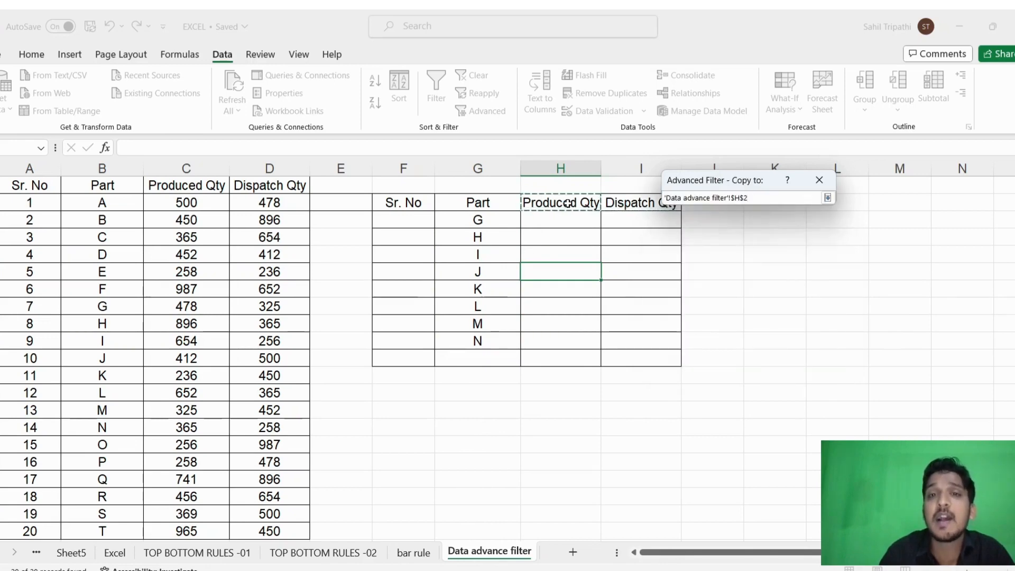
drag(564, 204, 643, 339)
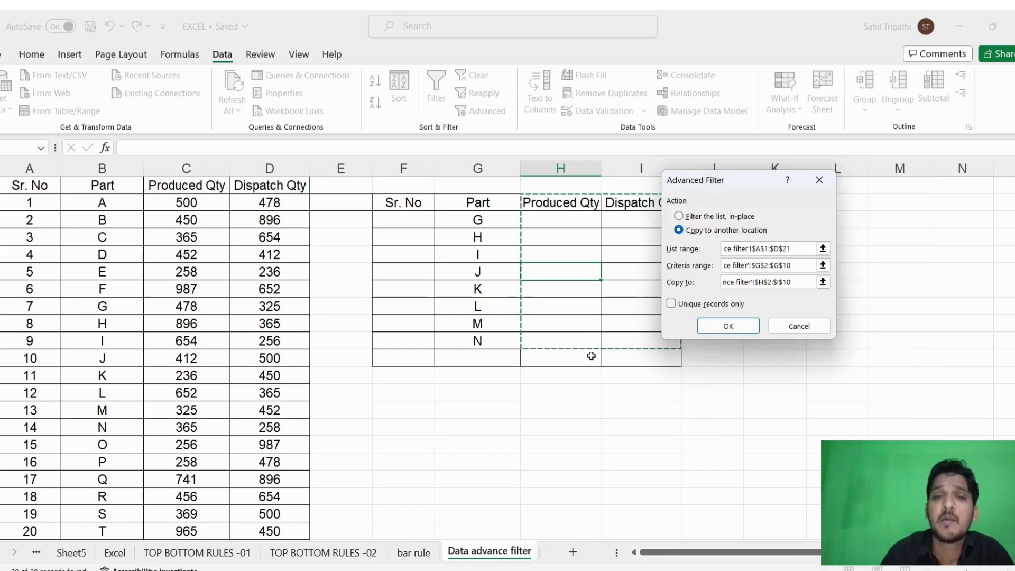
click(730, 326)
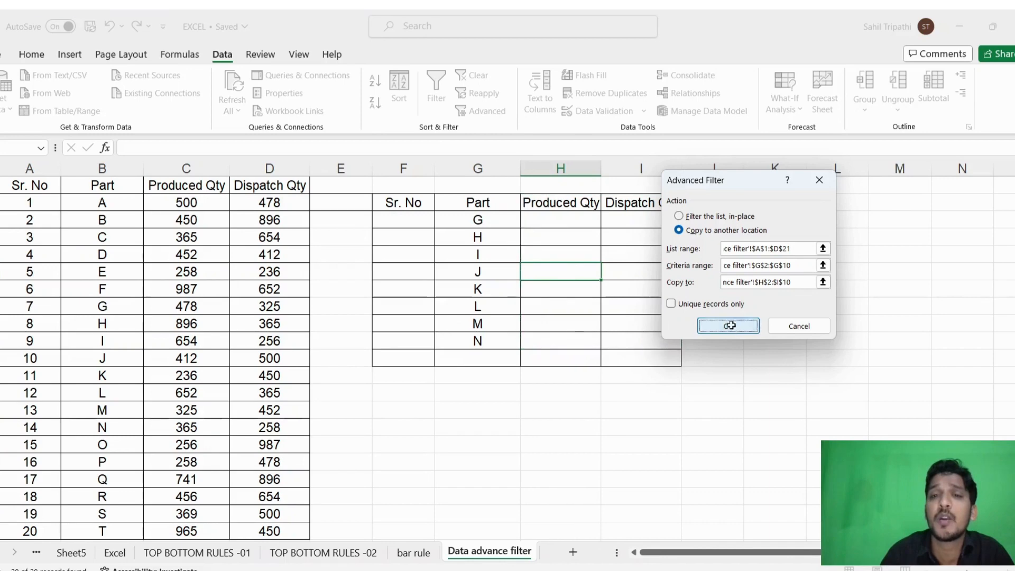
click(756, 304)
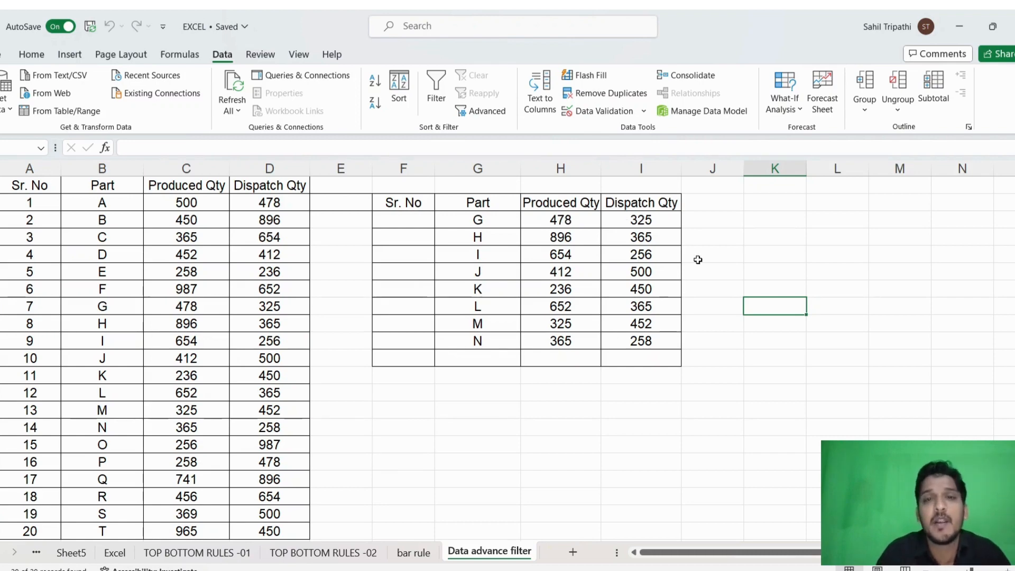
click(491, 218)
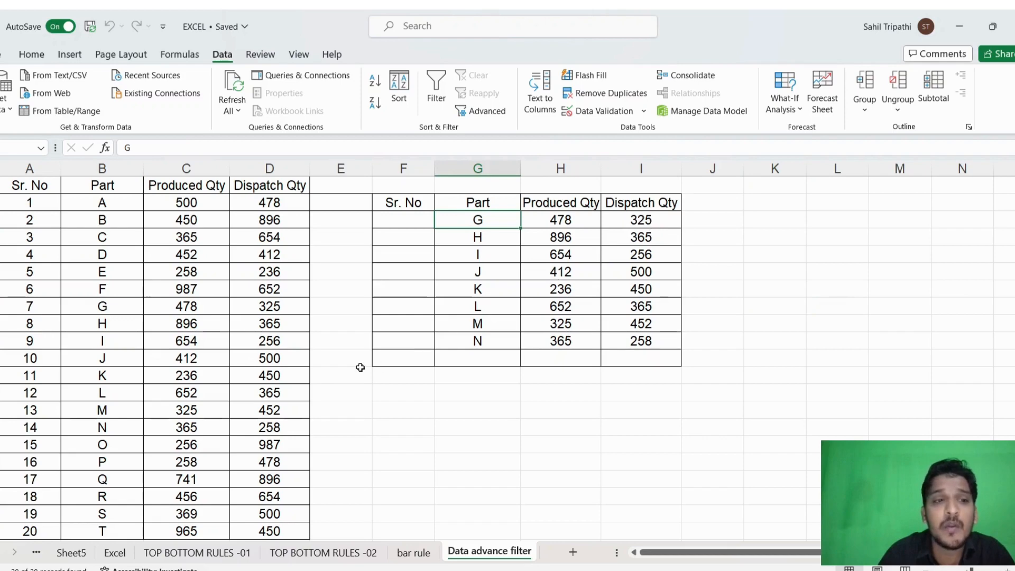
- Check part G's produced and dispatch quantities in the source table against the extracted results
click(103, 308)
click(203, 315)
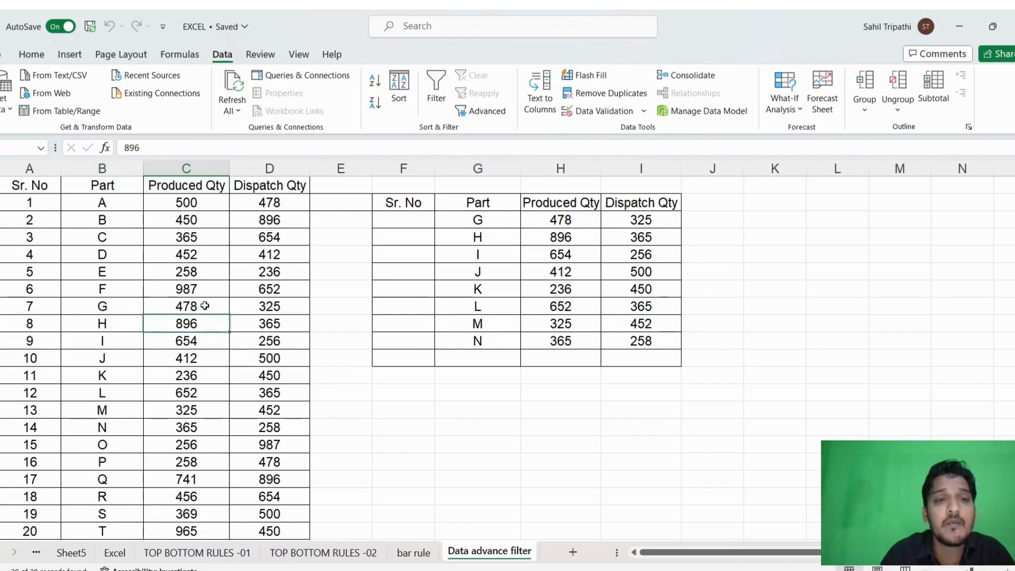
click(244, 306)
click(621, 435)
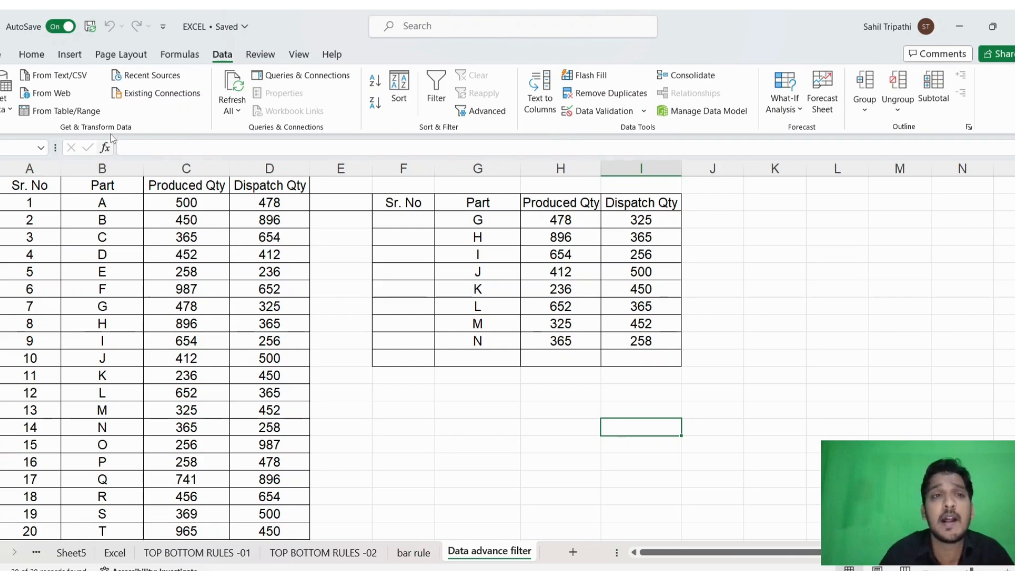
- Review the Advanced Filter settings and close them without applying a filter
click(483, 113)
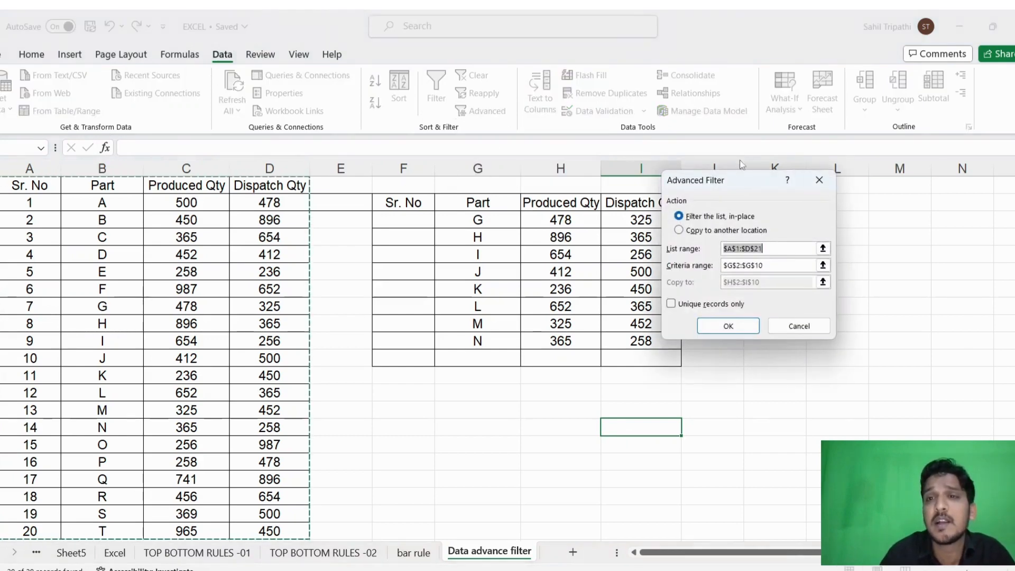
key(Escape)
click(837, 253)
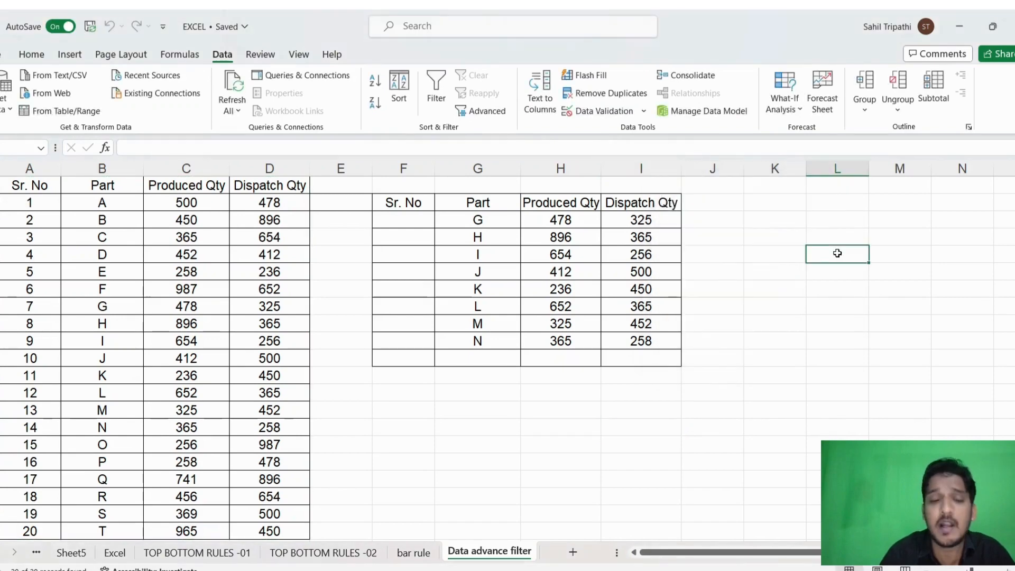
key(alt)
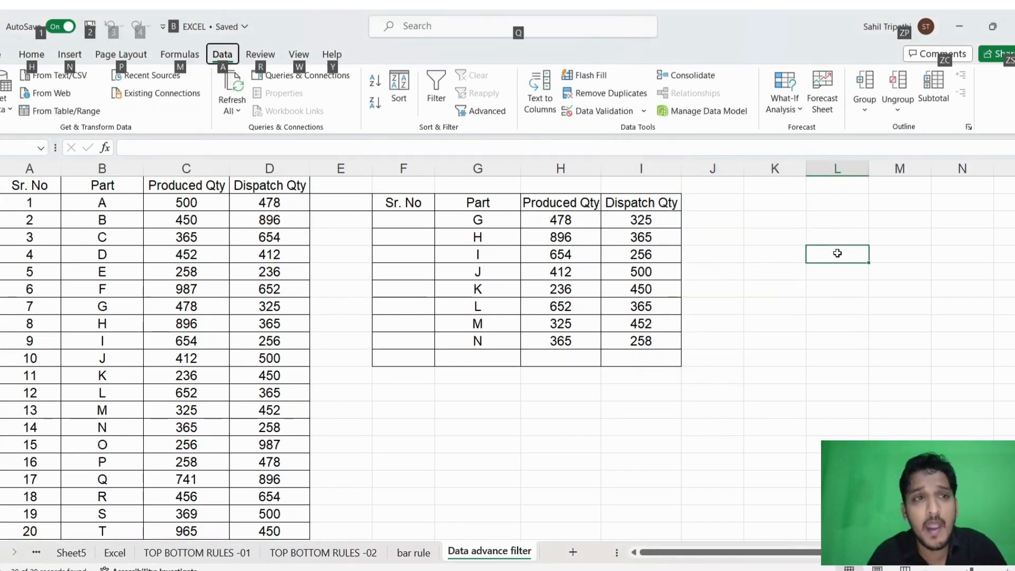
text(q)
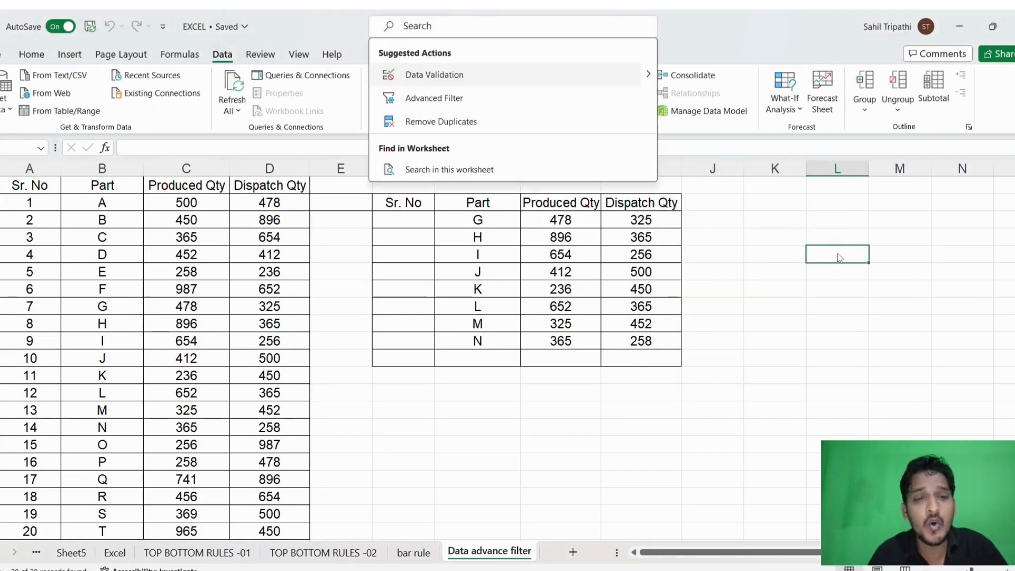
text(a)
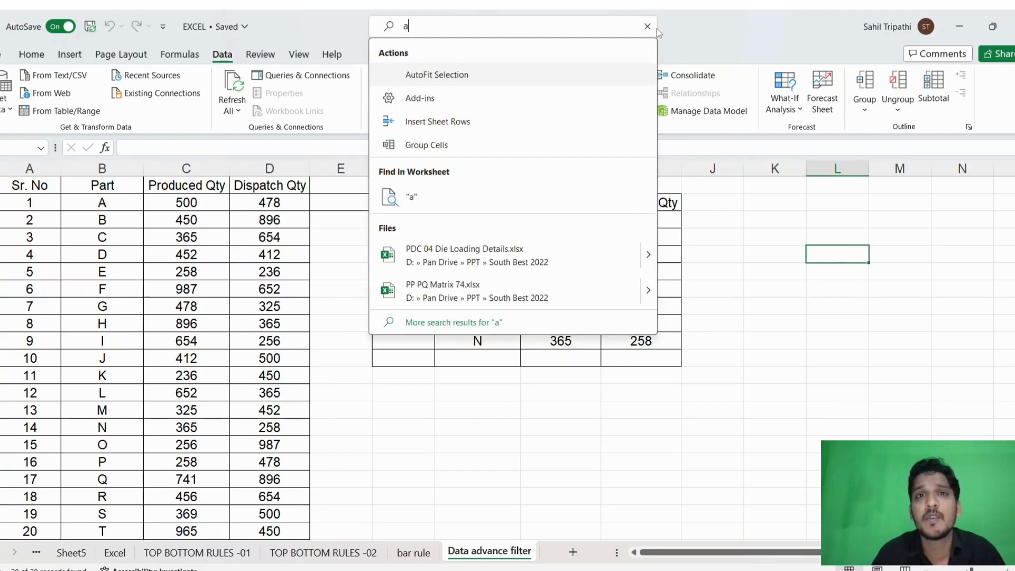
key(Escape)
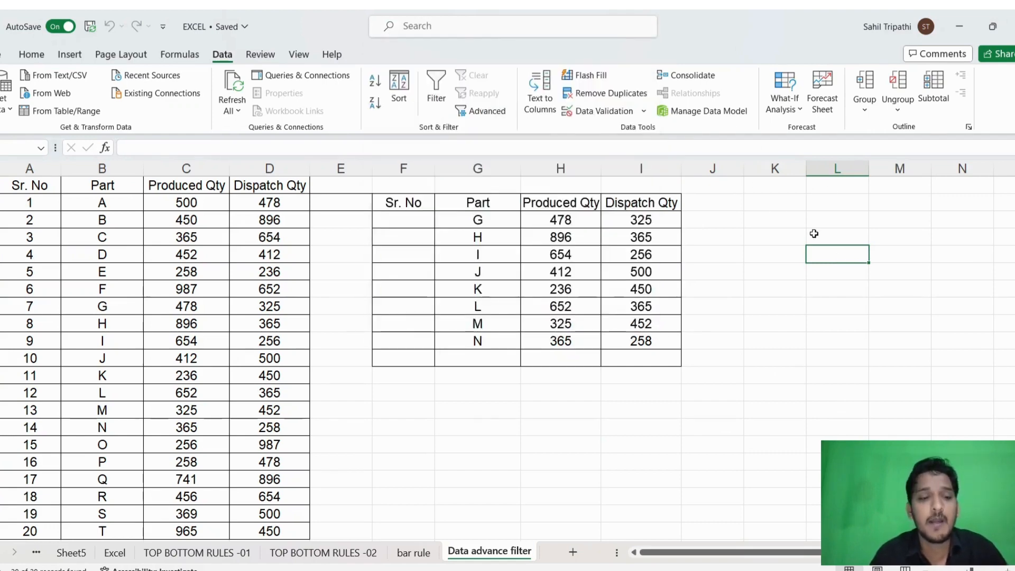
- Bring up the Advanced Filter dialog, move it clear of the second table to examine its options, and dismiss it without filtering
key(alt+a)
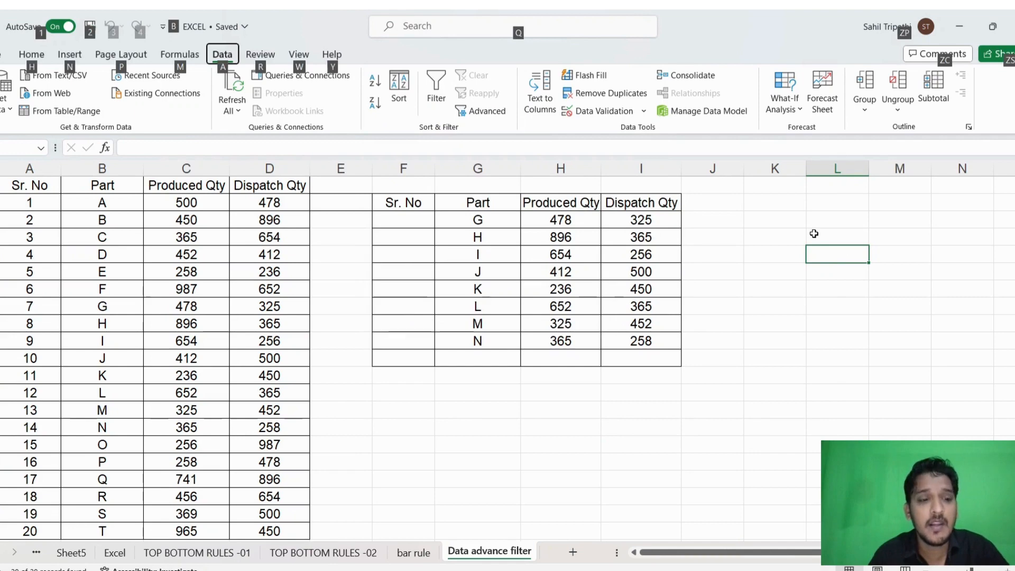
key(q)
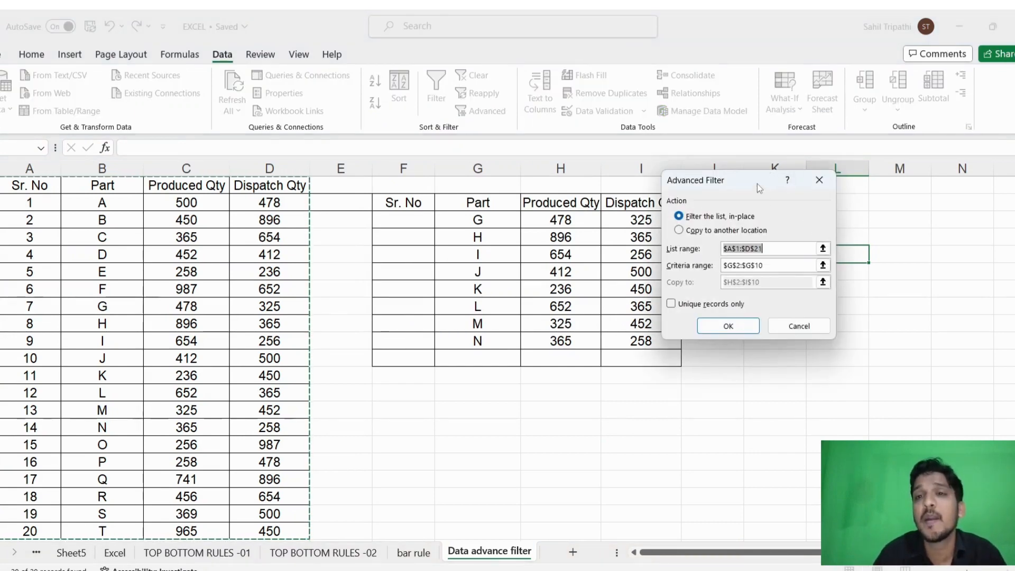
drag(757, 183, 823, 236)
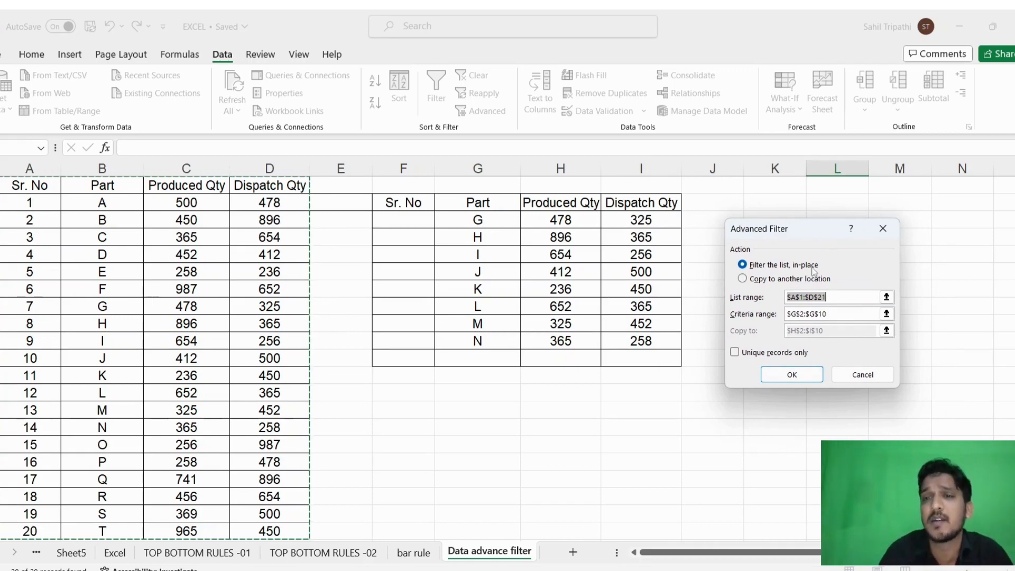
click(883, 229)
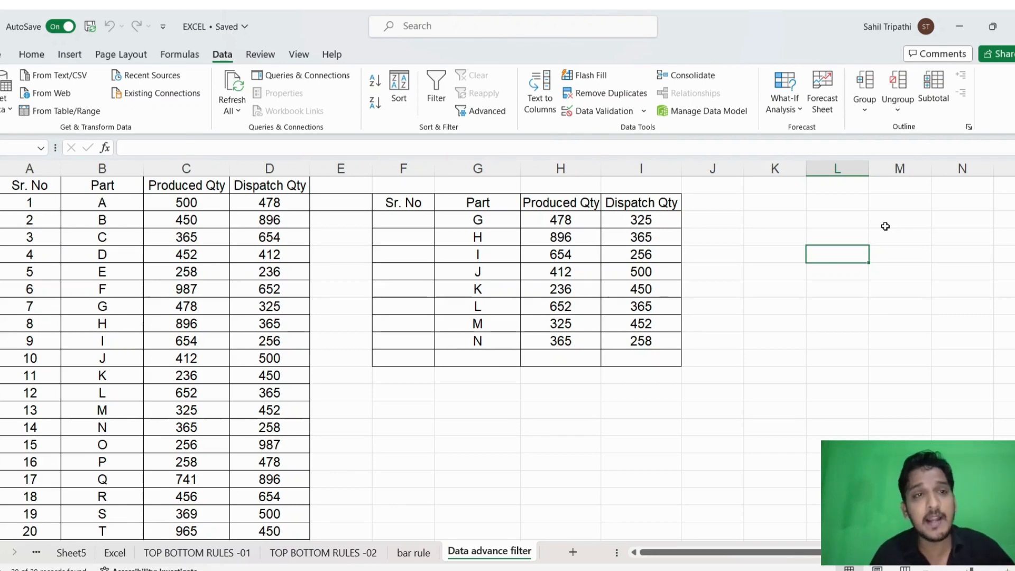
- Reopen the Advanced Filter dialog for the parts data
key(alt)
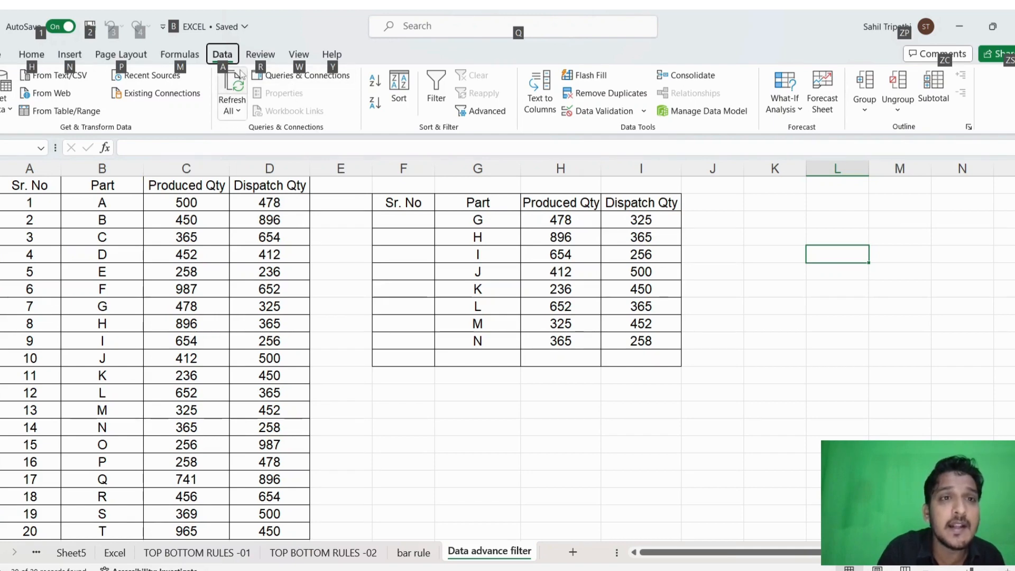
key(a)
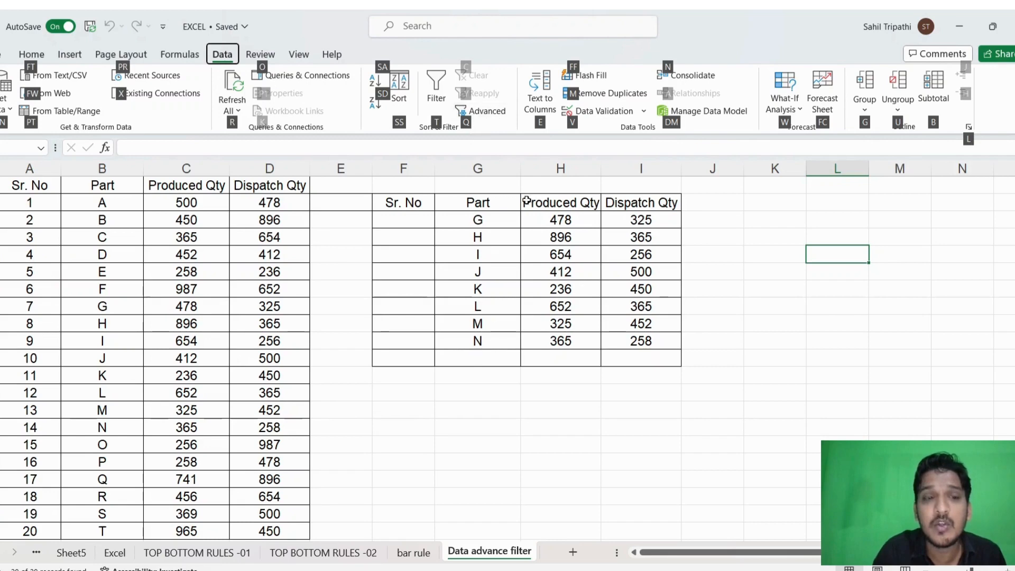
key(q)
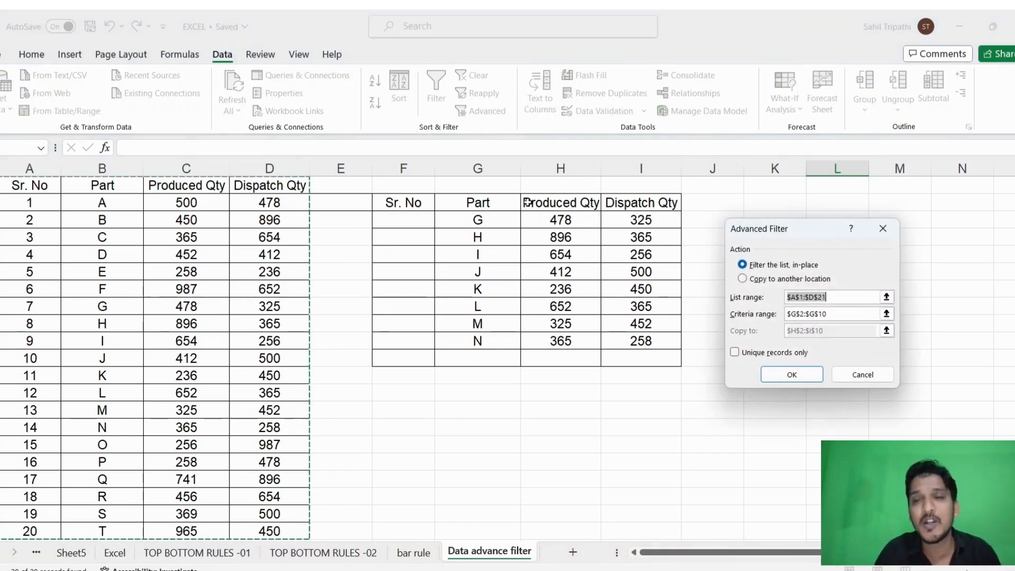